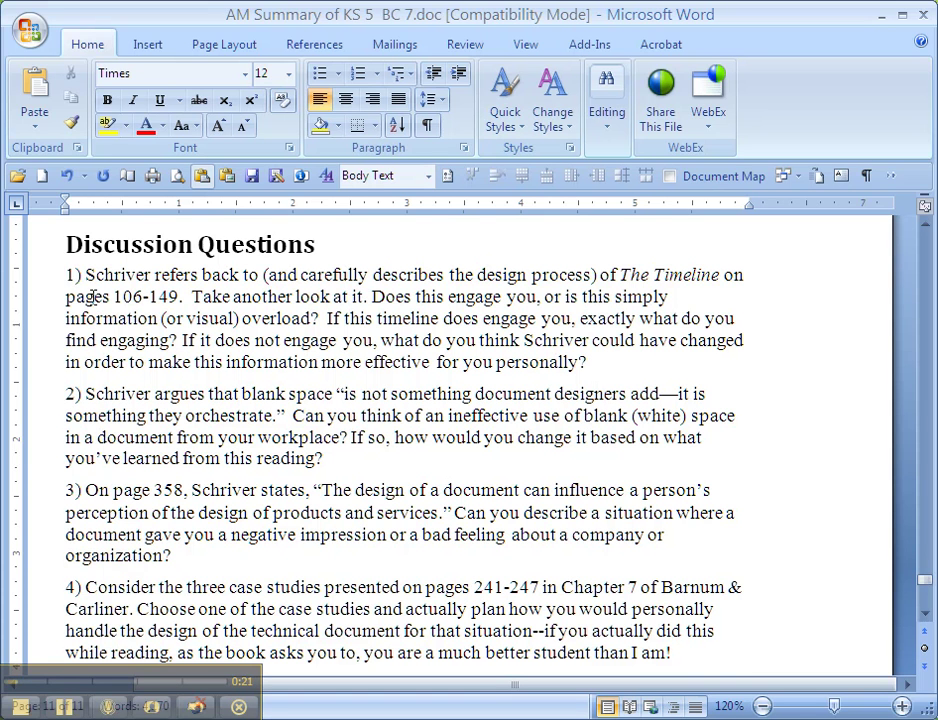
Remove the typed "1)" from the first discussion question and apply automatic numbering to that paragraph
key("Delete")
key("Delete")
key("Delete")
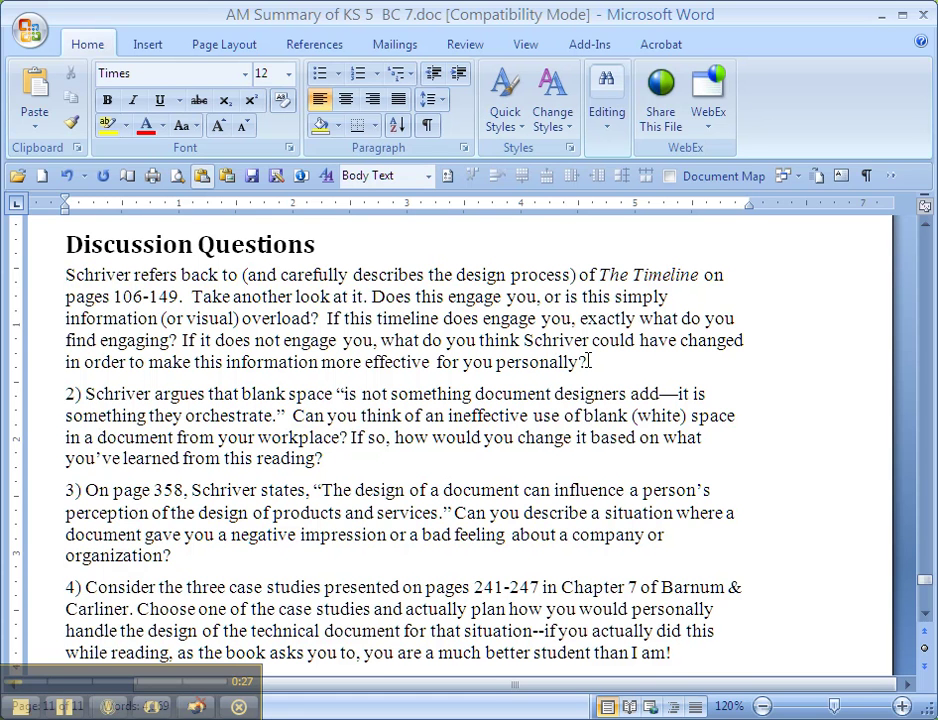
left_click(358, 74)
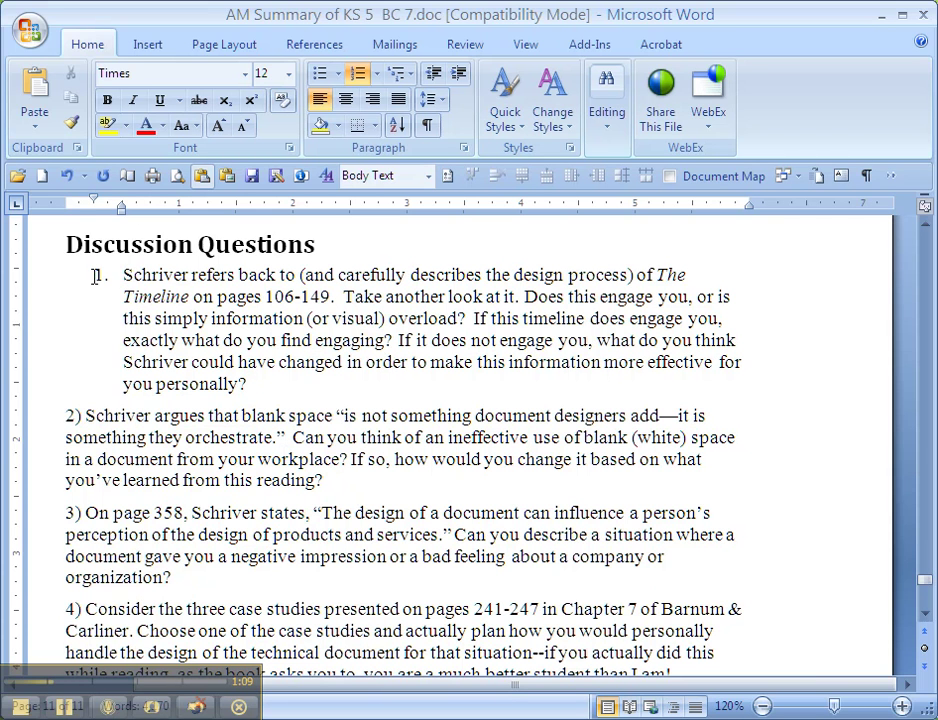
Compare the first question's automatic number with the footer's page number field, toggling field codes, and return to the body text
left_click(101, 274)
scroll(201, 318, "down", 10)
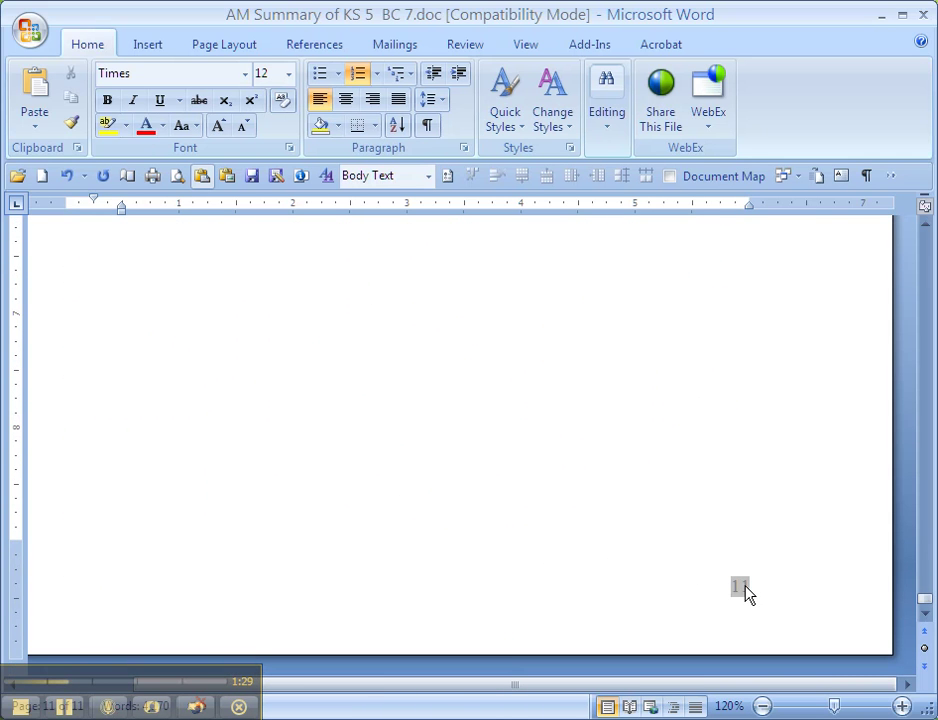
double_click(733, 588)
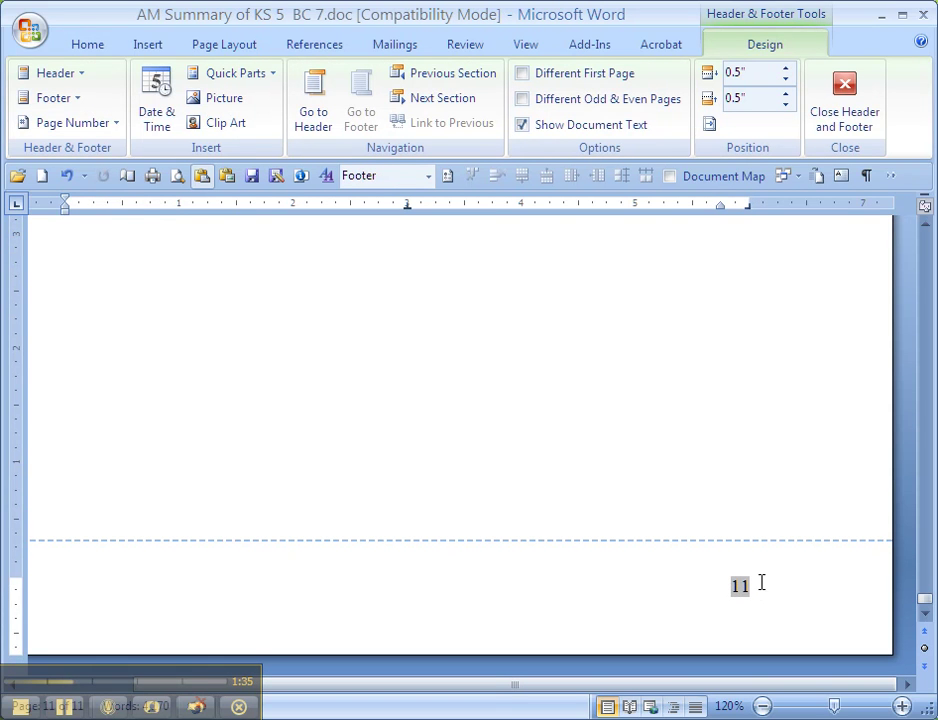
scroll(750, 520, "up", 10)
scroll(360, 373, "down", 10)
key("alt+F9")
key("alt+F9")
key("alt+F9")
key("alt+F9")
key("alt+F9")
key("alt+F9")
scroll(457, 515, "up", 4)
scroll(457, 515, "up", 8)
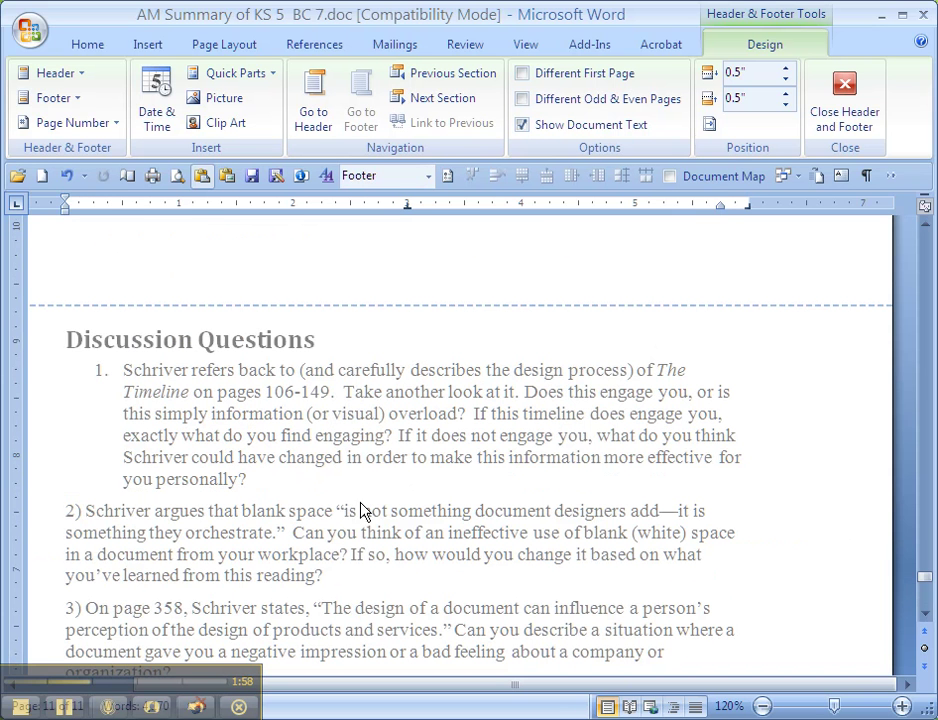
double_click(126, 378)
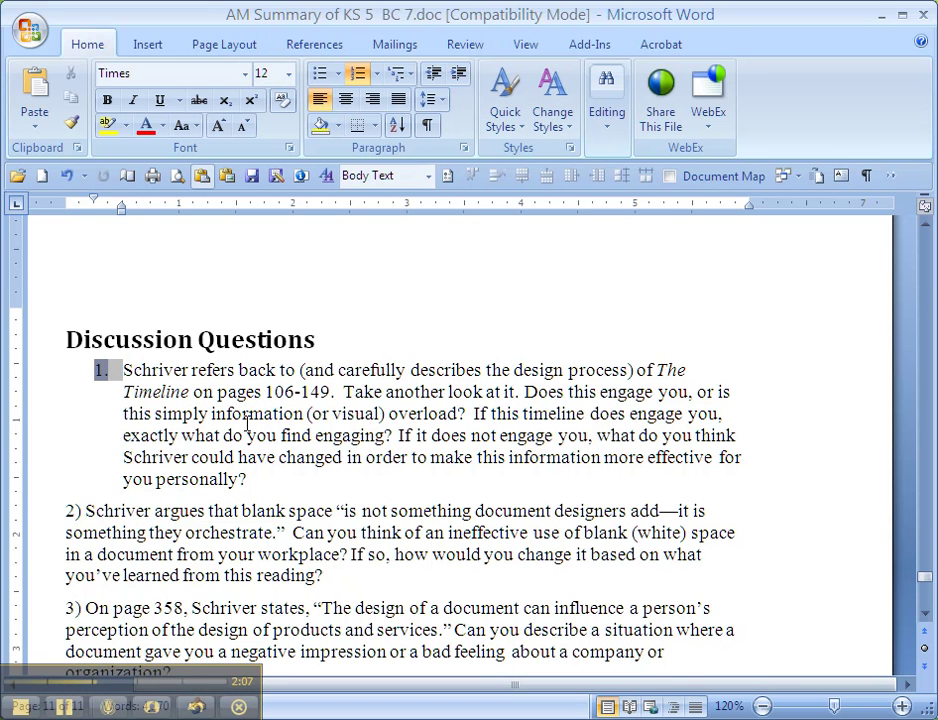
Move the first question's number indent to about 0.06 inch and its hanging text indent to about 0.37 inch
left_click(131, 388)
left_click(111, 372)
left_click(101, 371)
mouse_move(94, 204)
left_mouse_down()
mouse_move(68, 207)
mouse_move(122, 208)
left_mouse_up()
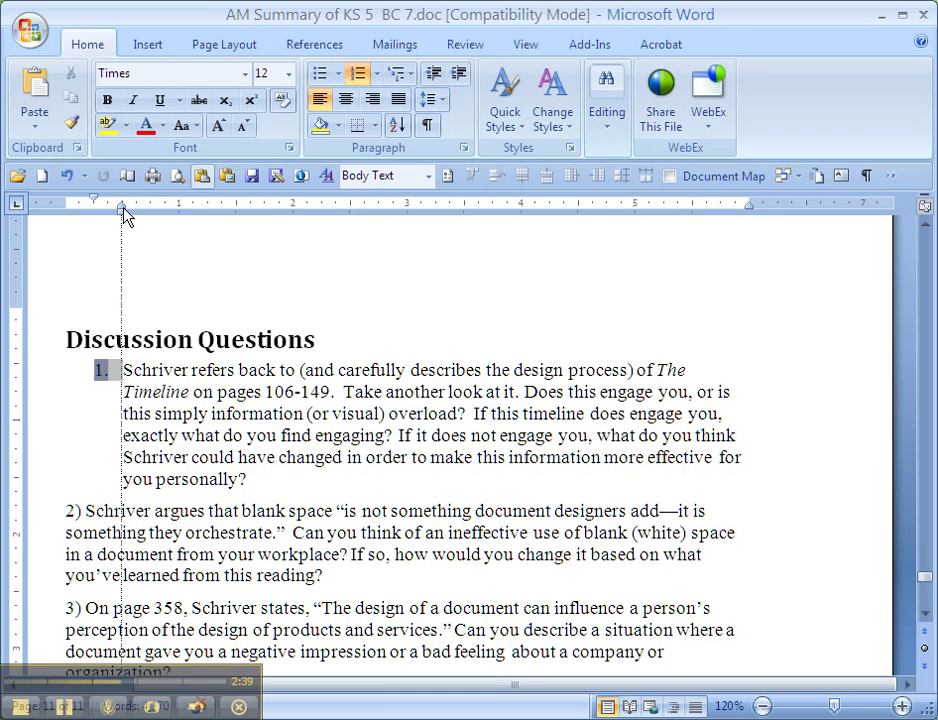
left_click_drag(125, 215, 120, 212)
mouse_move(94, 201)
left_mouse_down()
mouse_move(69, 208)
mouse_move(108, 217)
left_mouse_up()
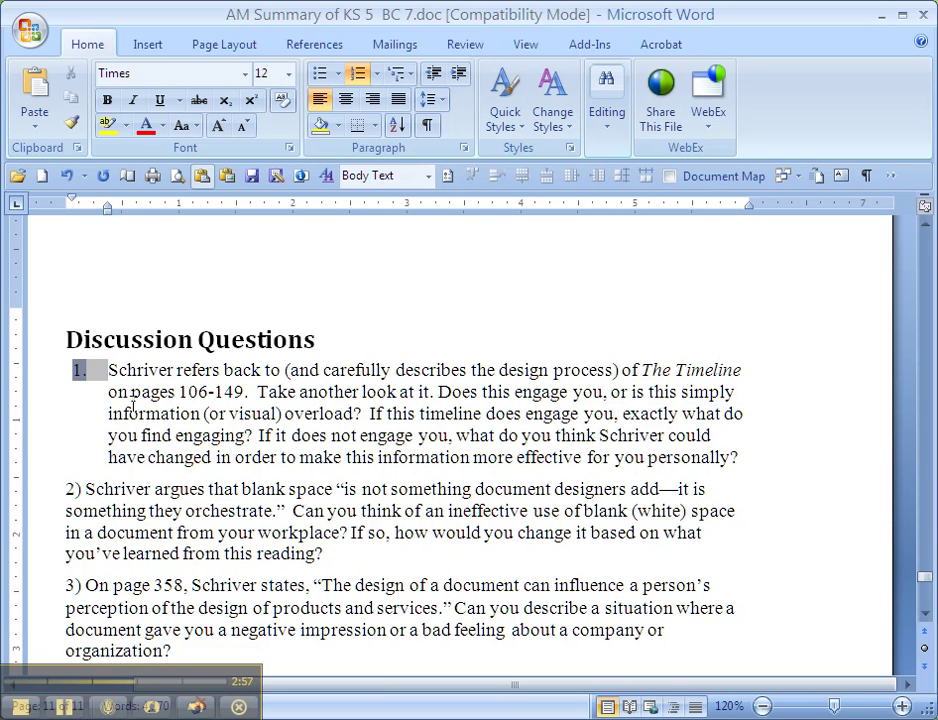
left_click(130, 390)
left_click(731, 455)
Display the Styles pane and set it to show all styles
left_click(412, 176)
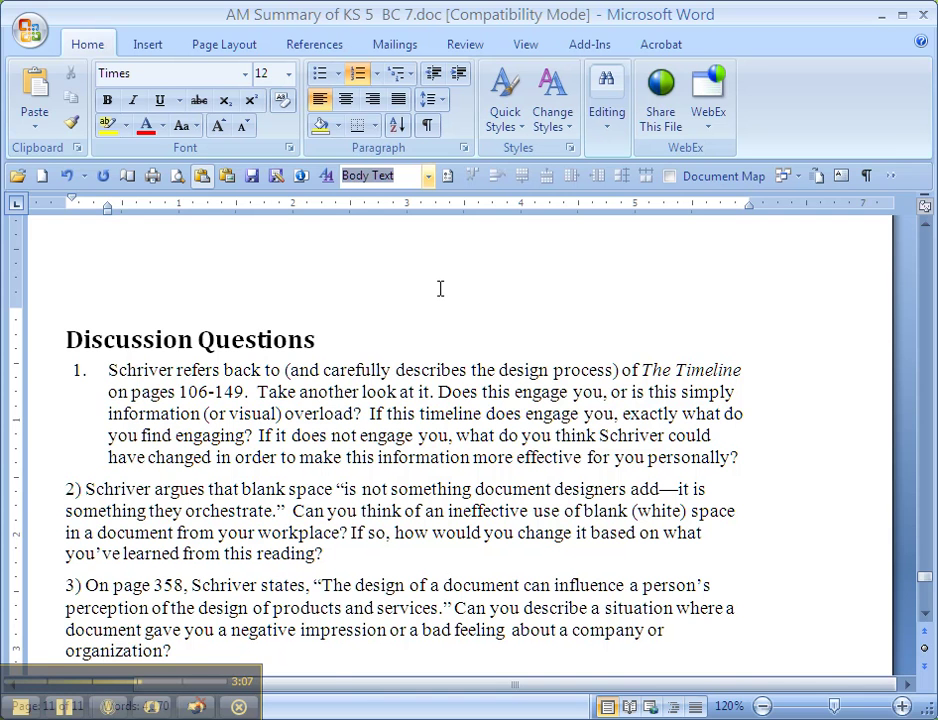
left_click(326, 176)
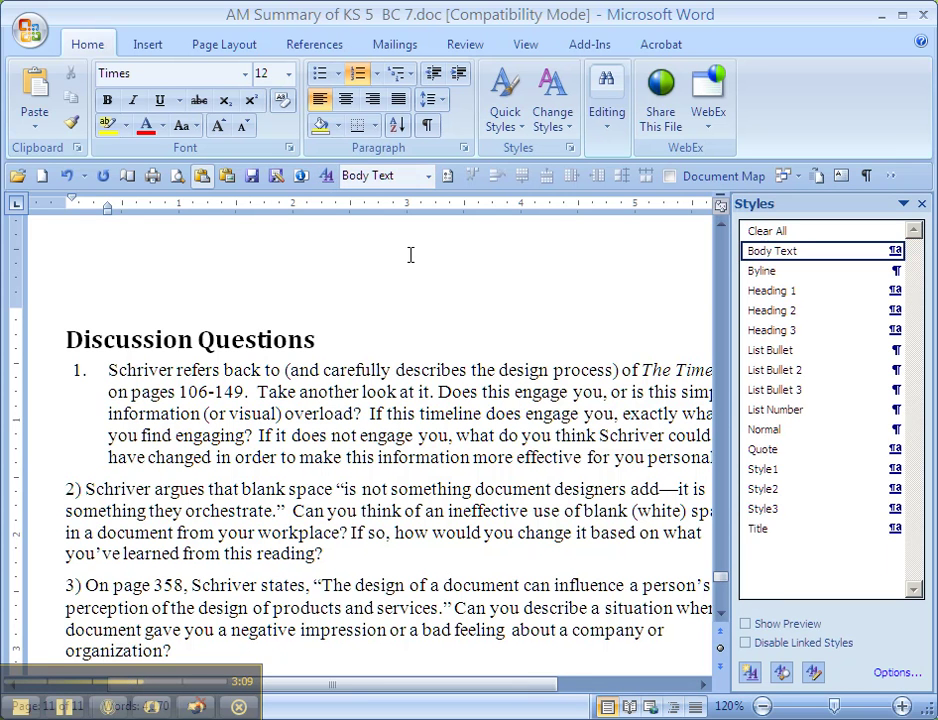
left_click(897, 673)
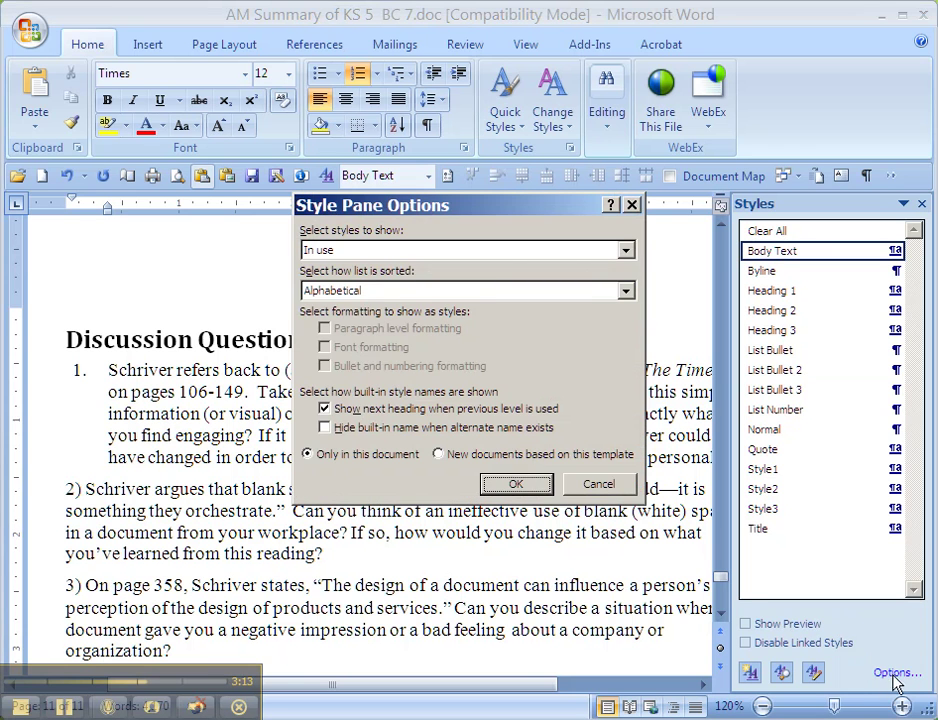
left_click(383, 253)
left_click(368, 318)
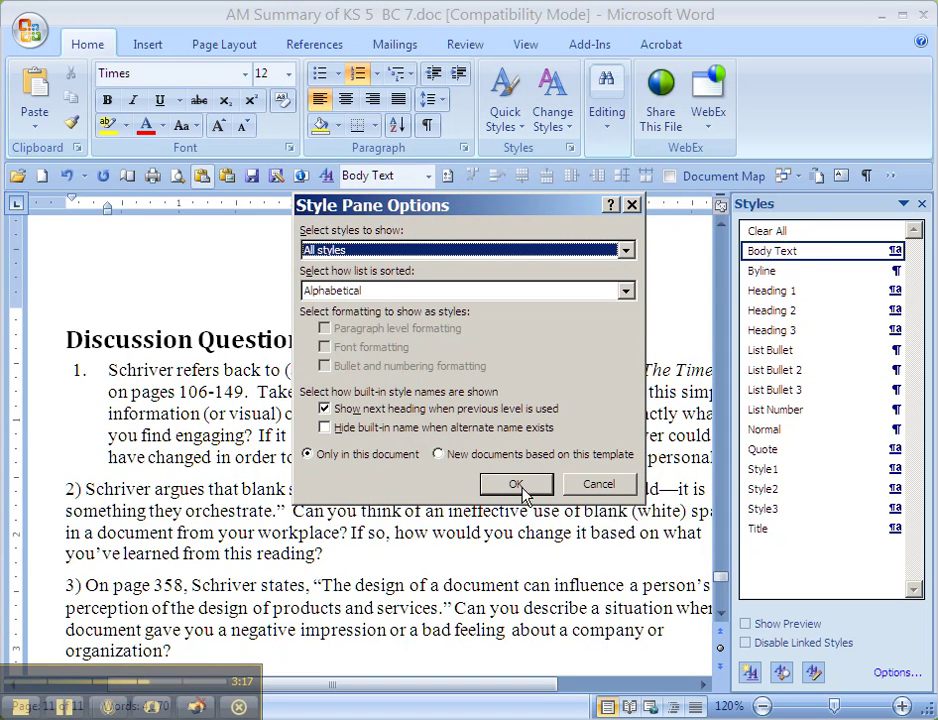
left_click(517, 487)
Look through the built-in list styles and the options for List Number 2, and close the Styles pane
left_click_drag(912, 262, 921, 496)
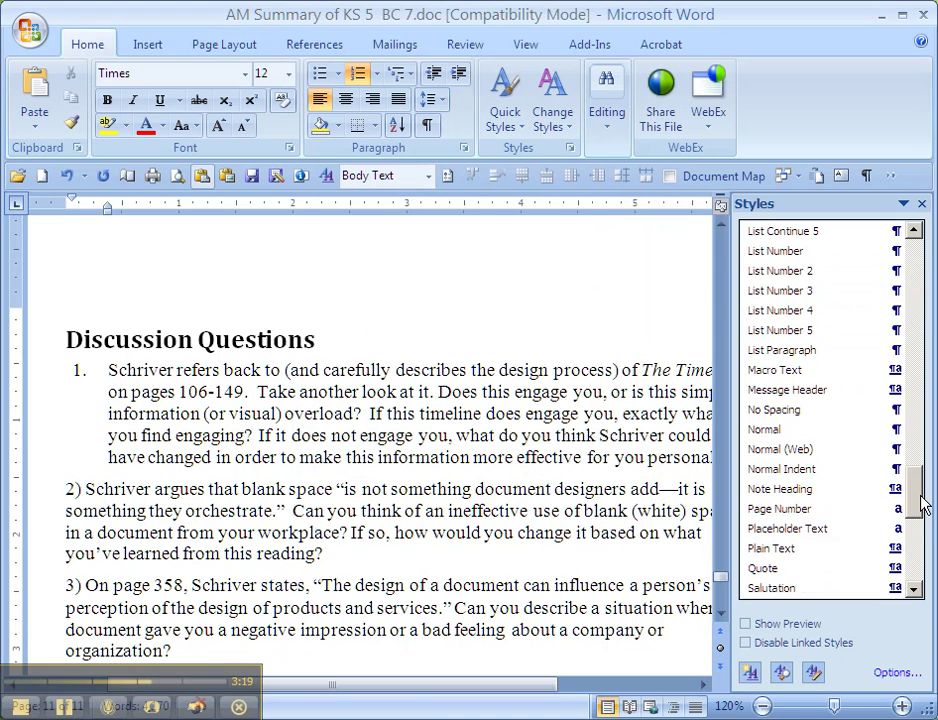
right_click(804, 272)
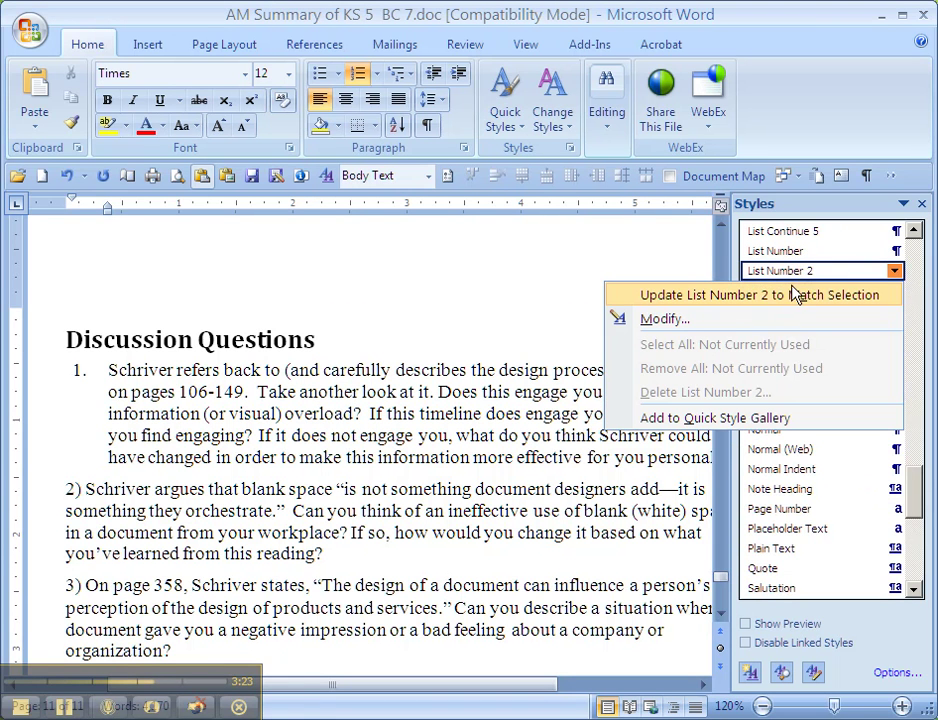
left_click(345, 413)
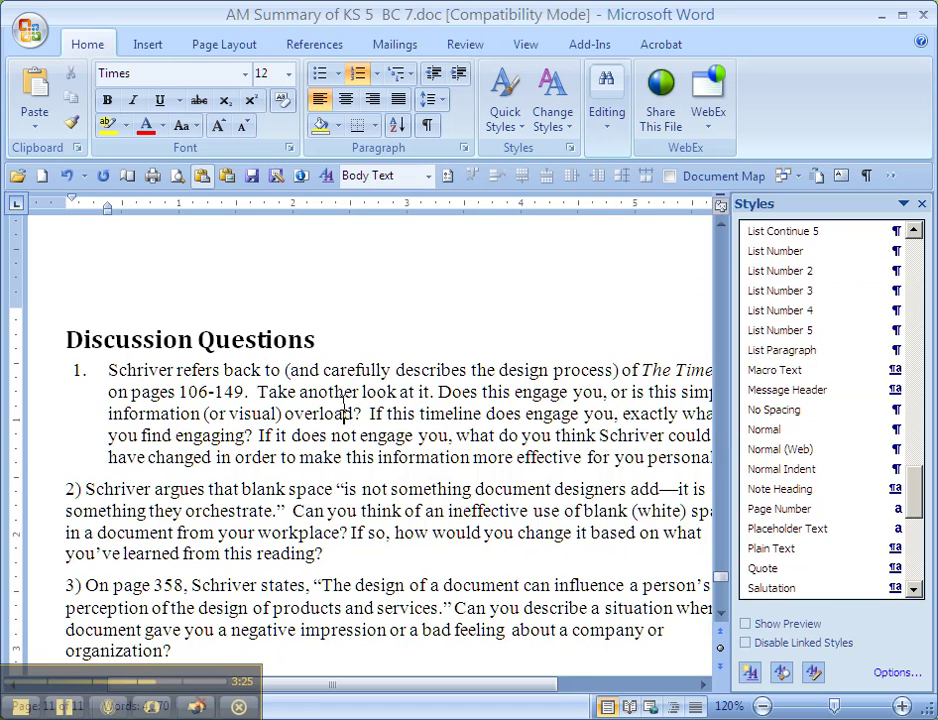
left_click(922, 205)
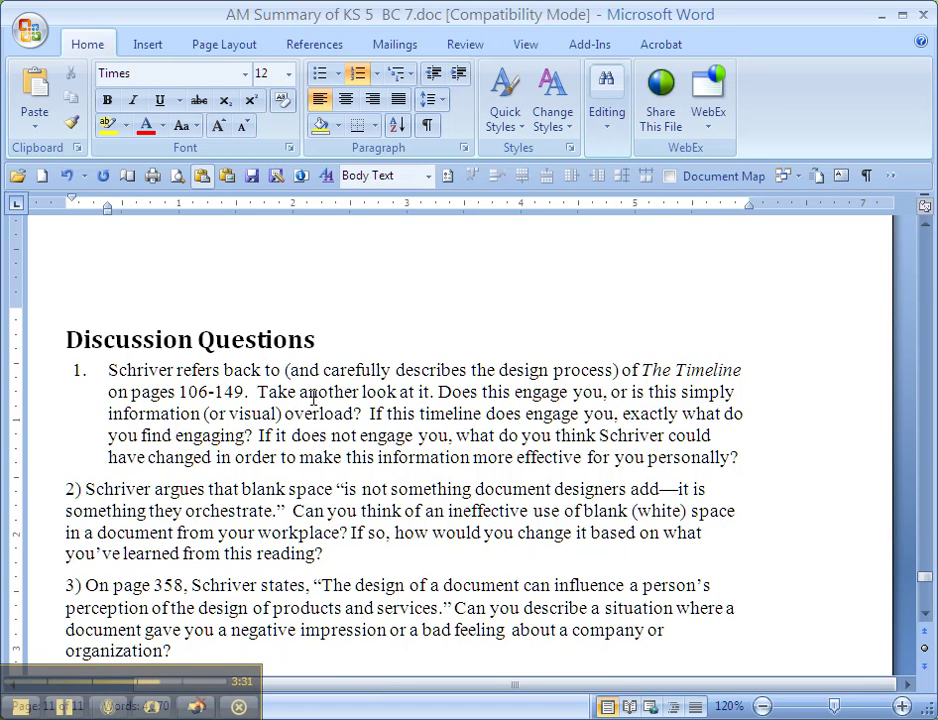
Create a style named "Question List" from the first question's formatting
left_click(403, 175)
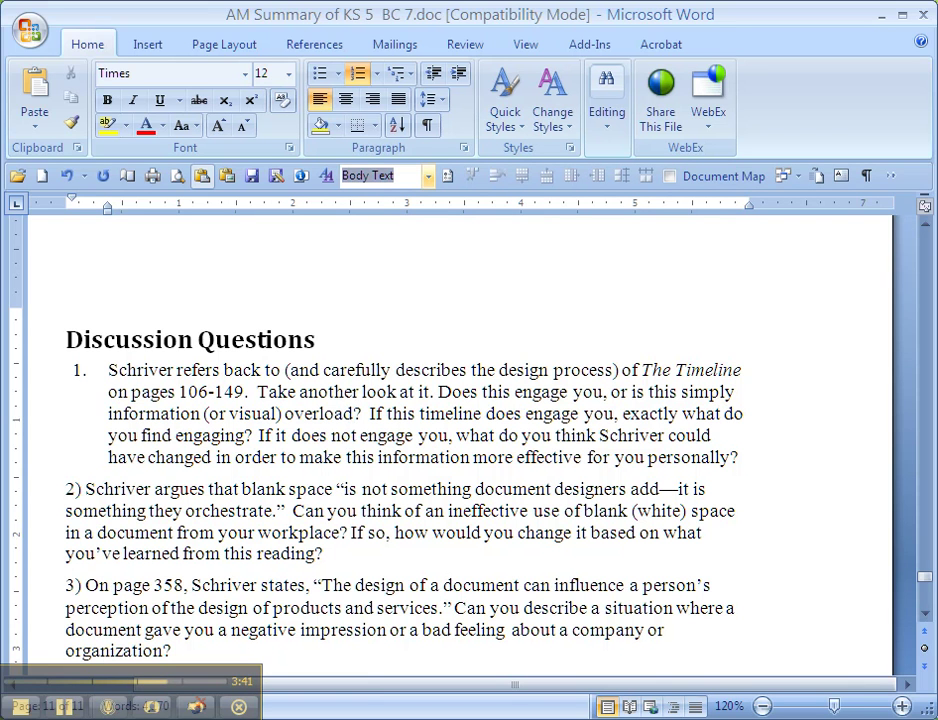
type("Question List")
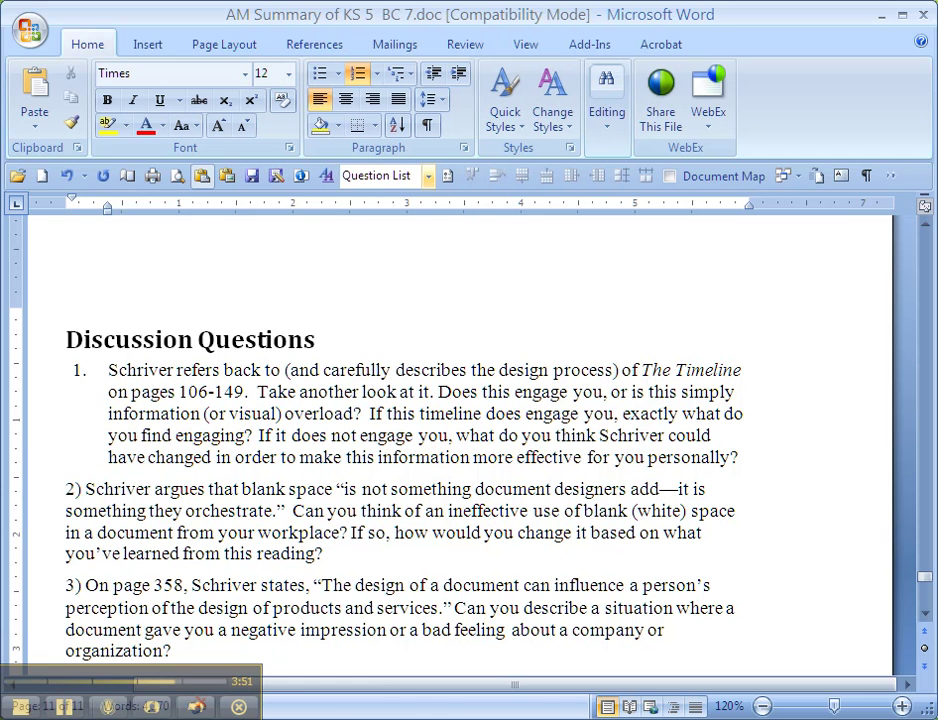
left_click(345, 413)
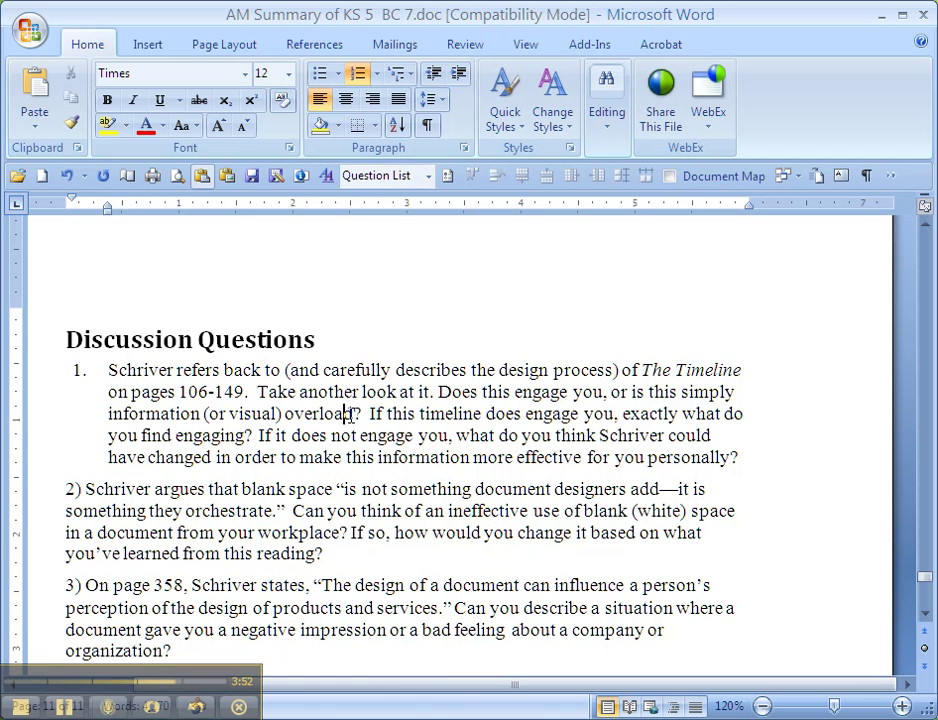
Delete the typed numbers "2)", "3)" and "4)" from the start of the remaining discussion questions
left_click(84, 489)
key("BackSpace")
key("BackSpace")
scroll(150, 380, "down", 2)
left_click(83, 453)
key("BackSpace")
key("BackSpace")
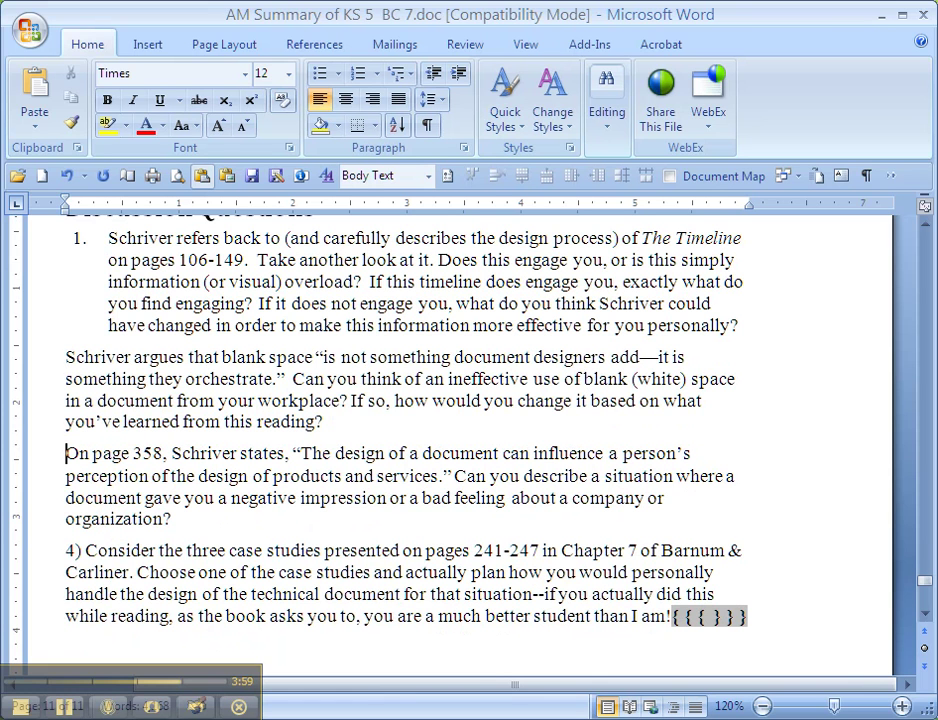
left_click(86, 550)
key("BackSpace")
key("BackSpace")
key("BackSpace")
Delete the stray empty field braces at the end of the last discussion question
key("End")
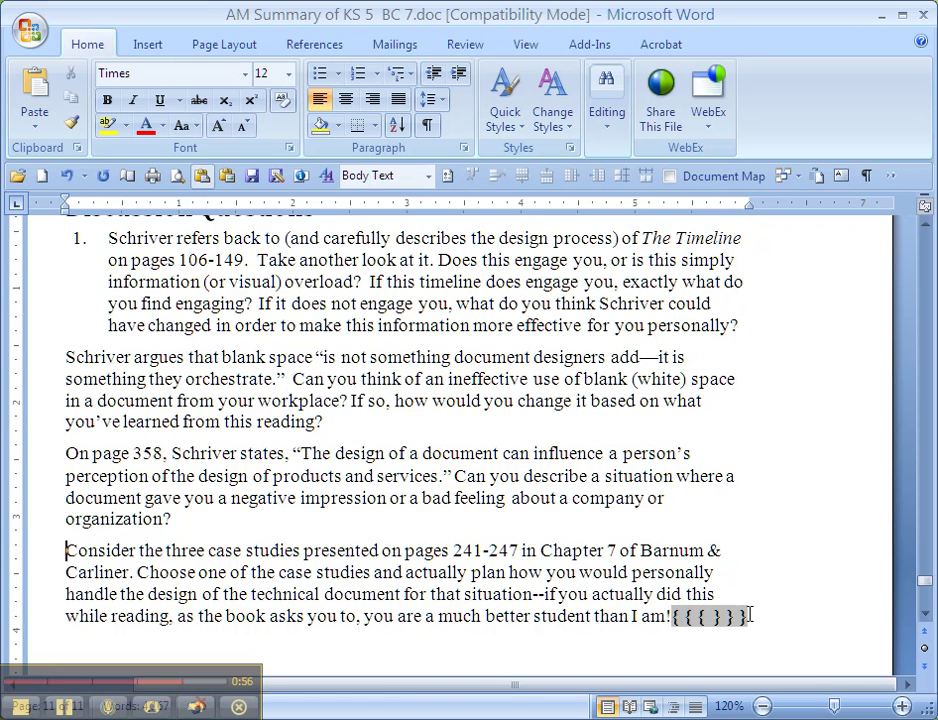
key("BackSpace")
key("BackSpace")
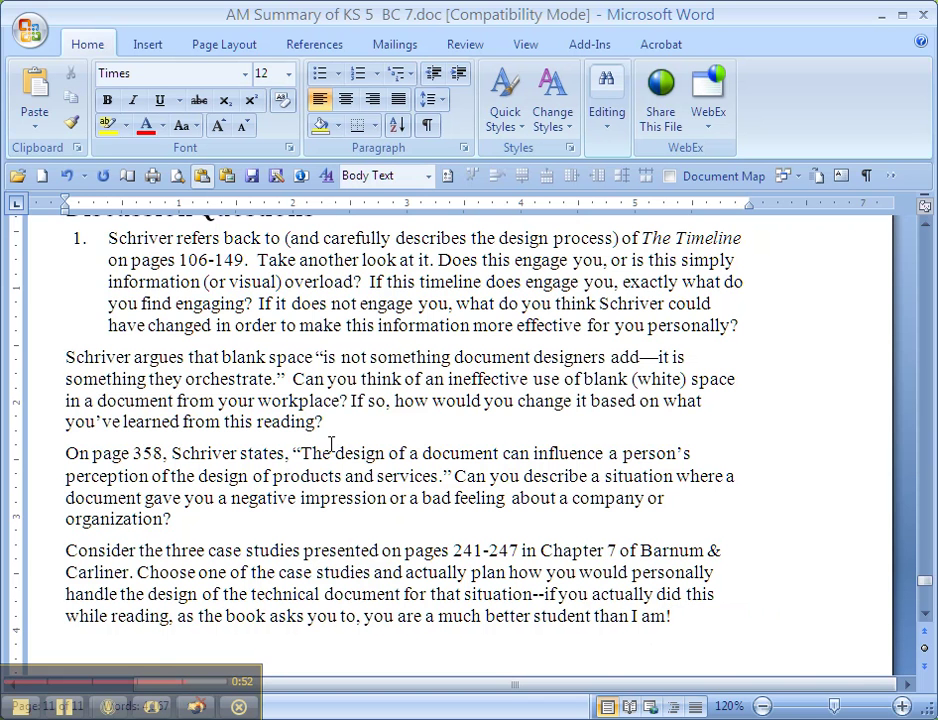
Apply the Question List style to the three unnumbered discussion questions
scroll(331, 442, "up", 2)
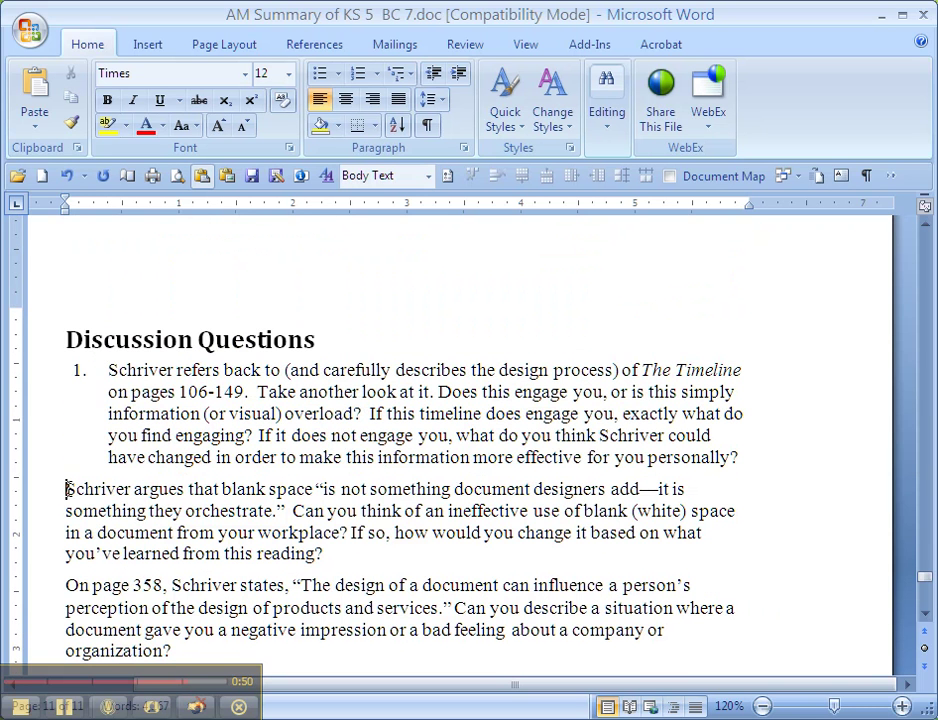
scroll(364, 419, "down", 2)
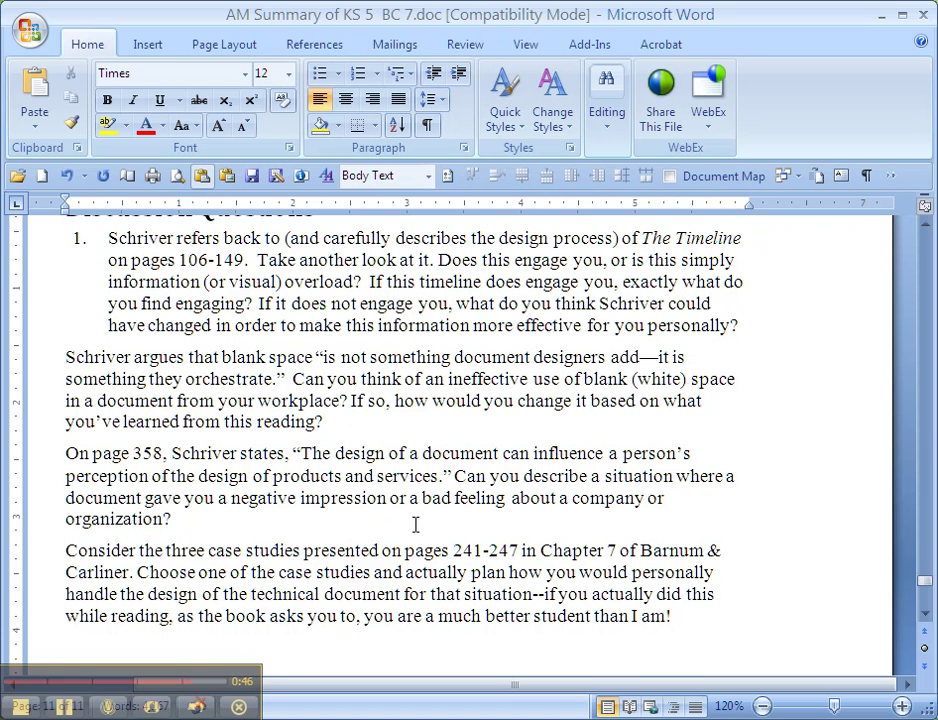
left_click(674, 616, "shift")
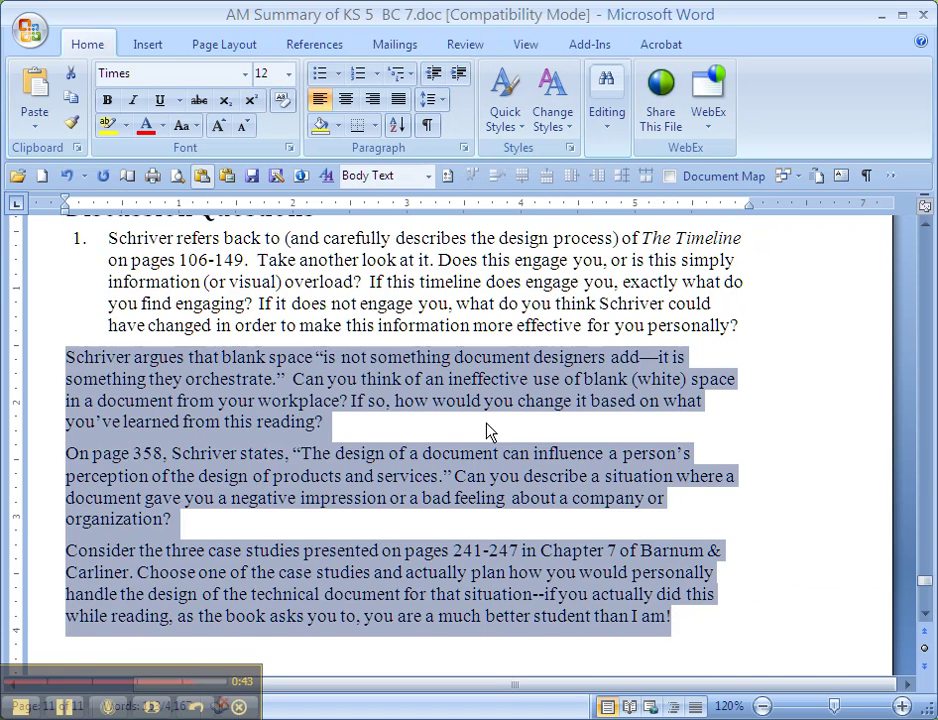
left_click(429, 180)
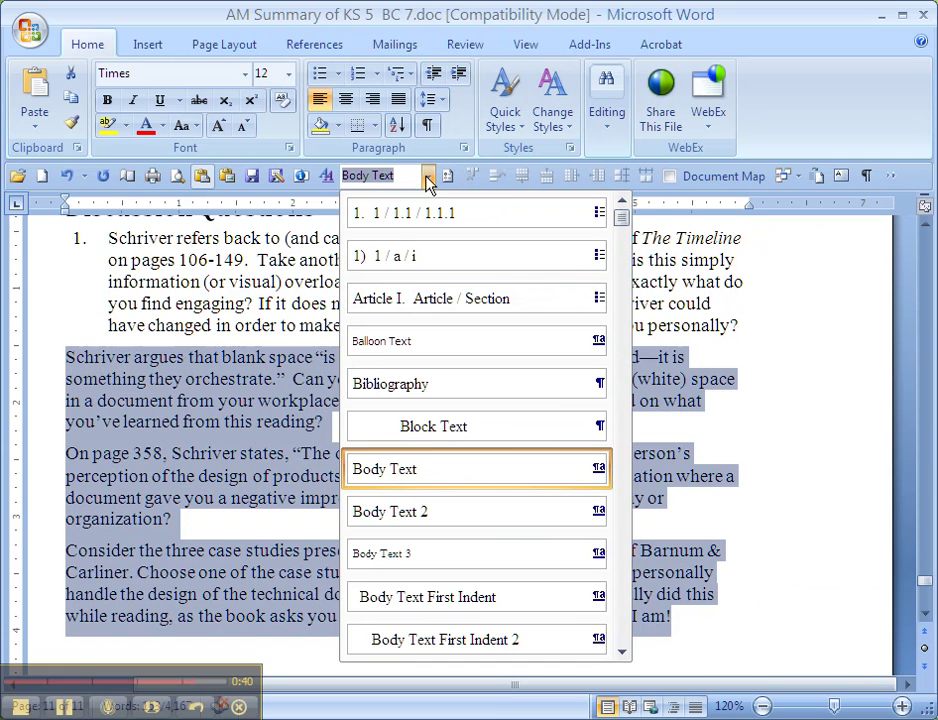
scroll(628, 632, "down", 7)
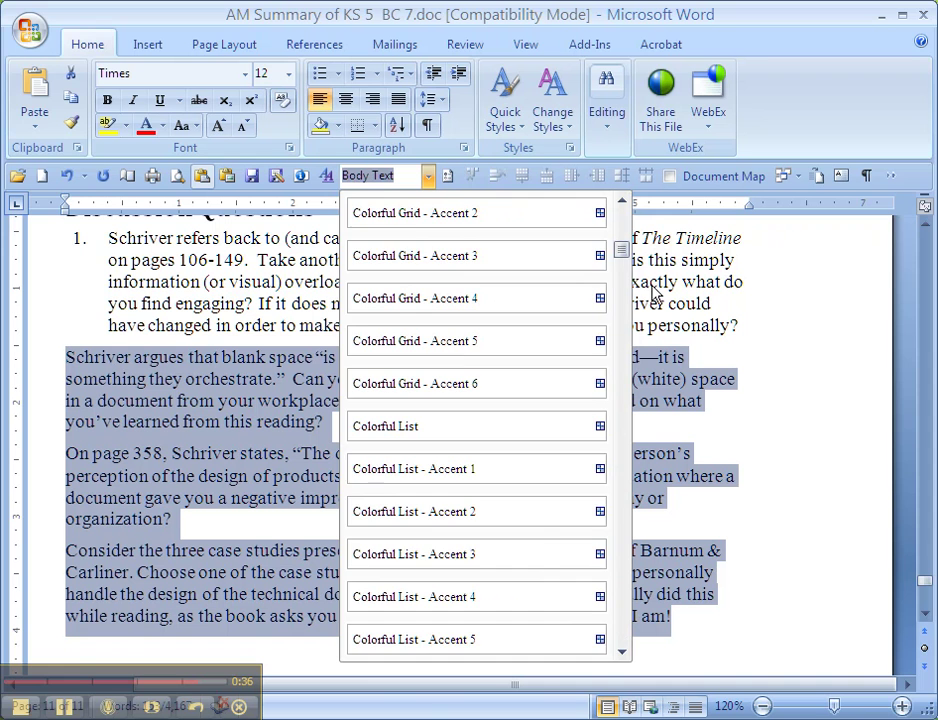
left_click_drag(621, 252, 622, 535)
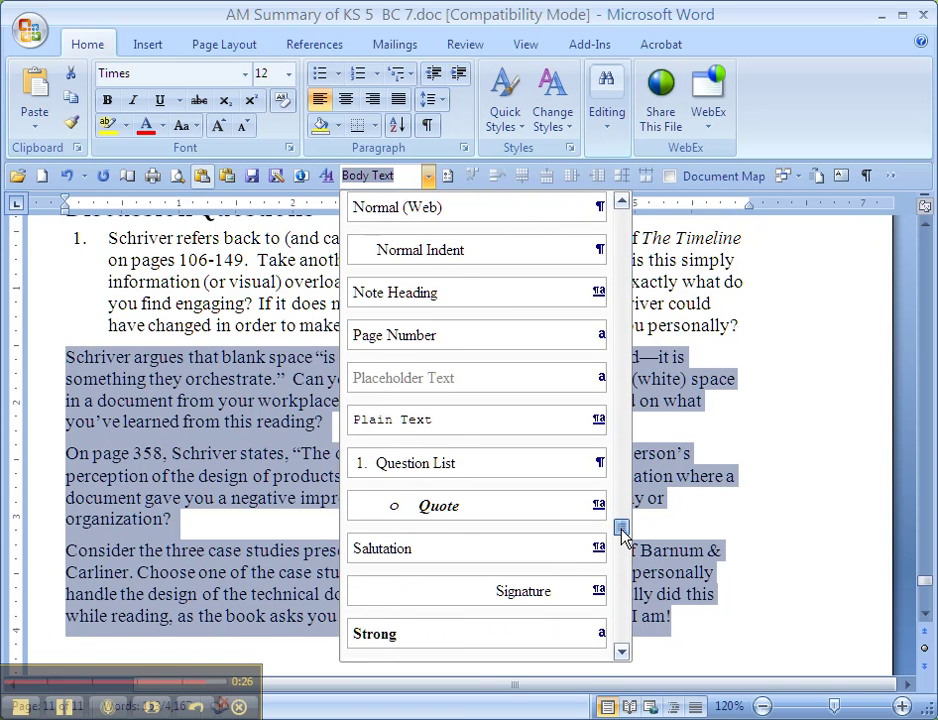
left_click_drag(621, 535, 622, 522)
left_click(496, 515)
left_click(307, 421)
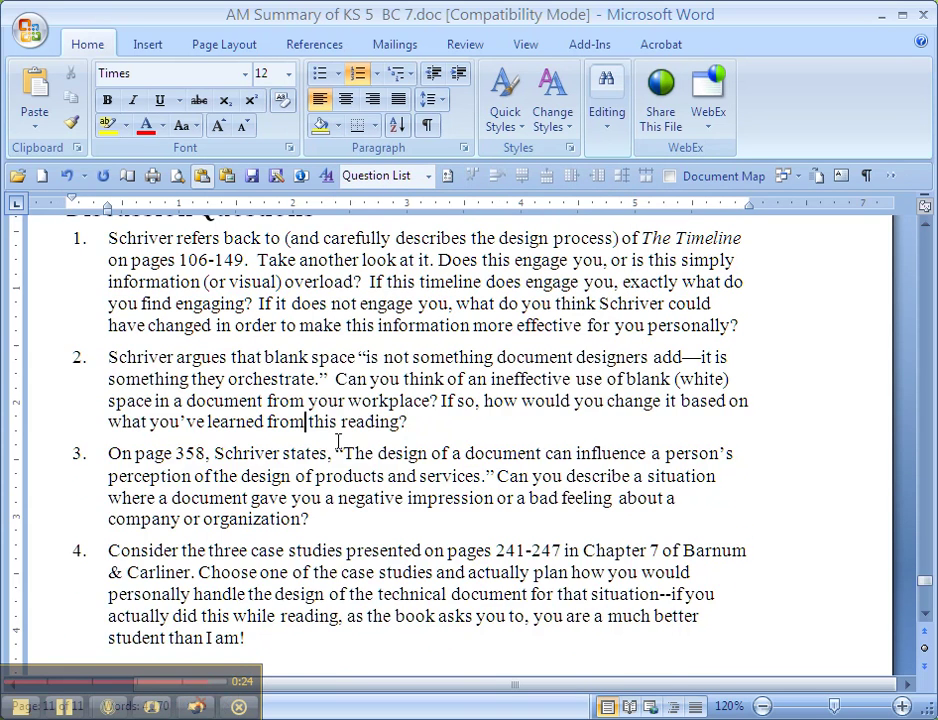
Switch off field code display from the page 10 footer and return to the discussion questions in the body
scroll(337, 441, "up", 8)
scroll(378, 410, "down", 6)
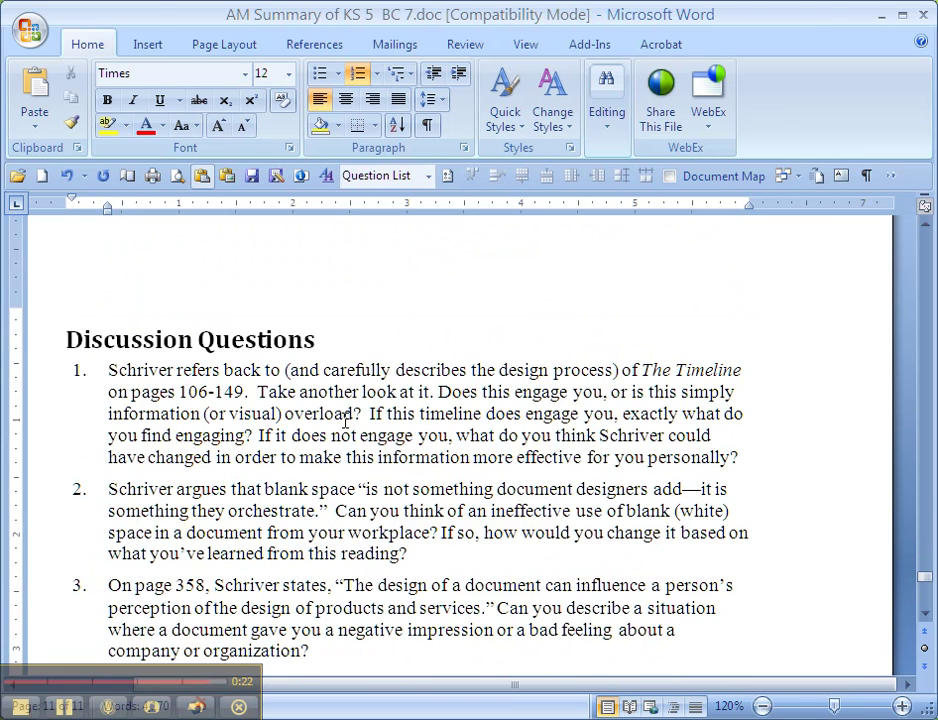
scroll(345, 420, "up", 5)
double_click(611, 381)
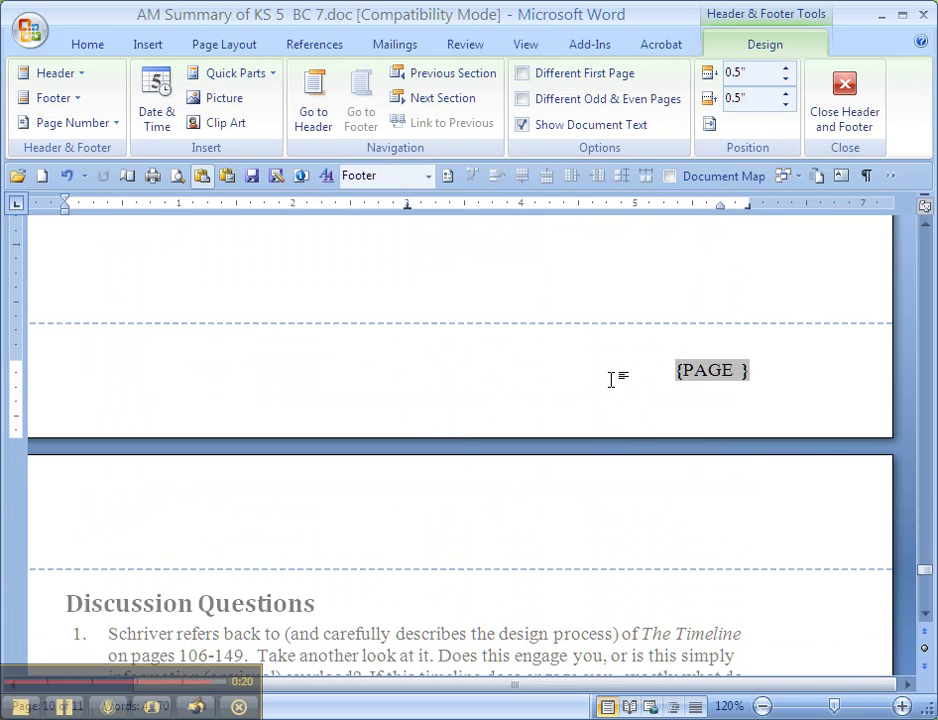
key("alt+F9")
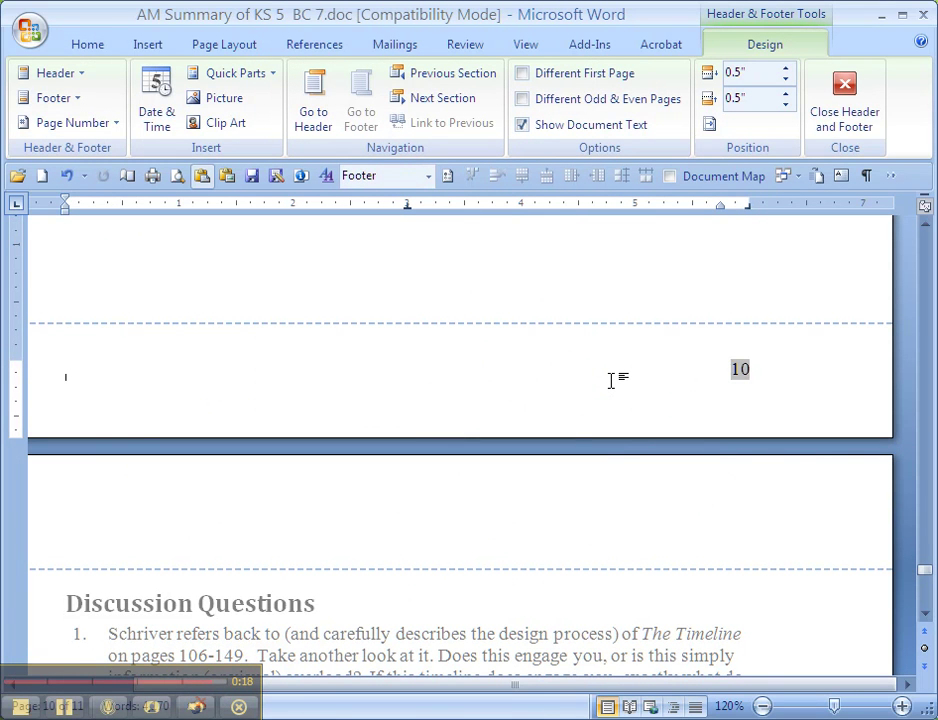
scroll(449, 610, "down", 6)
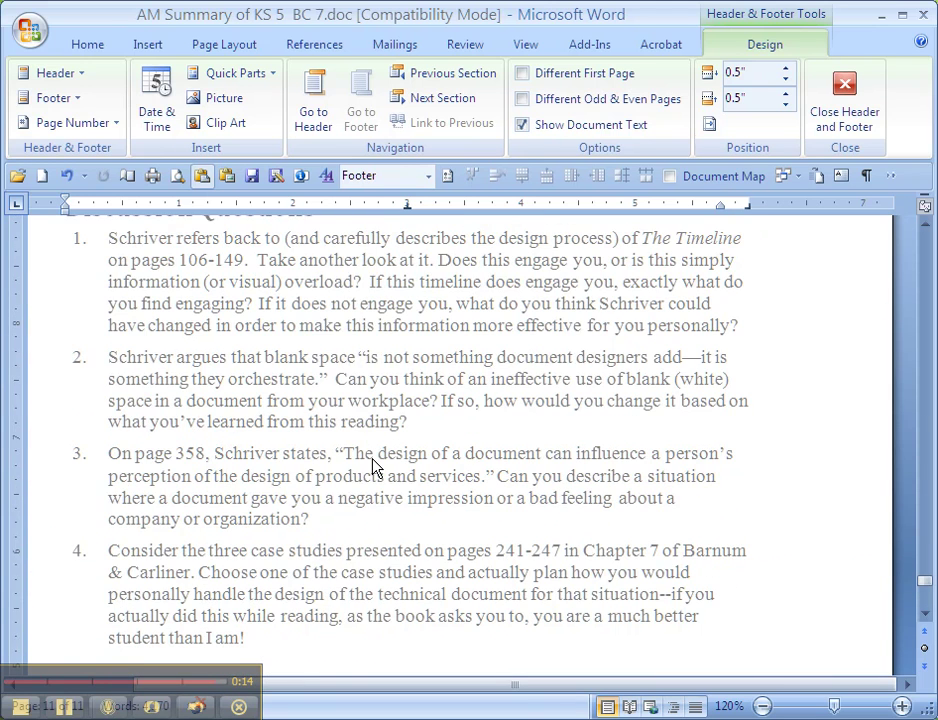
double_click(373, 465)
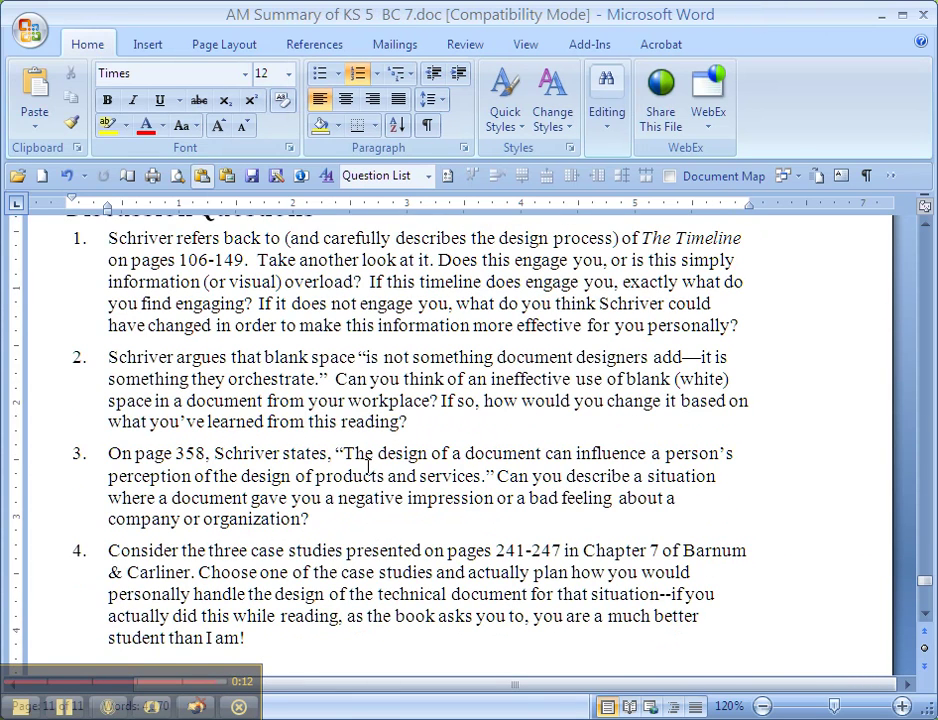
scroll(370, 465, "up", 2)
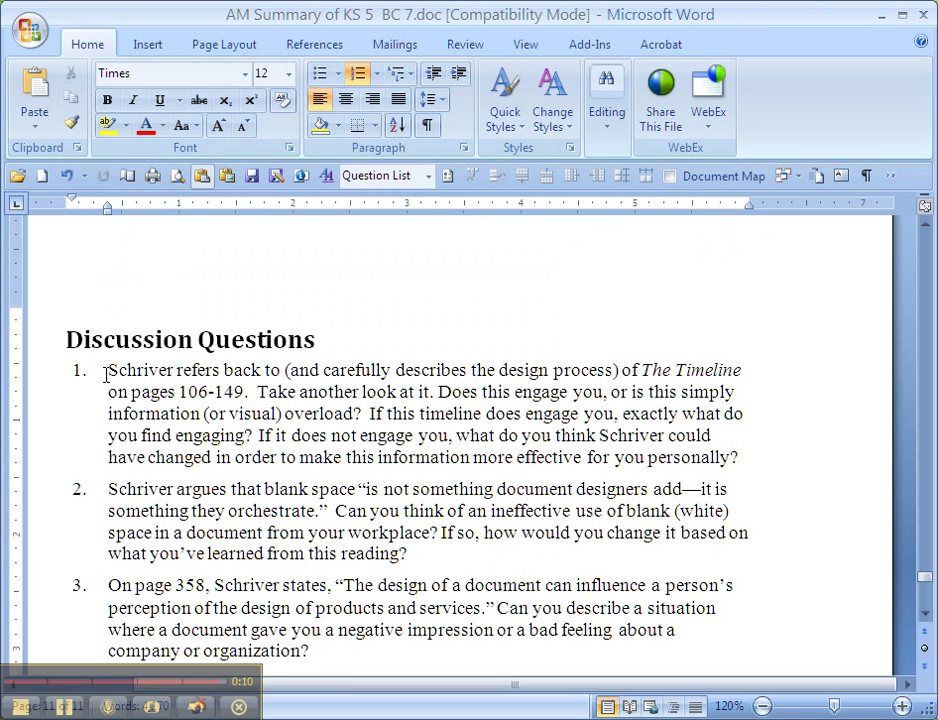